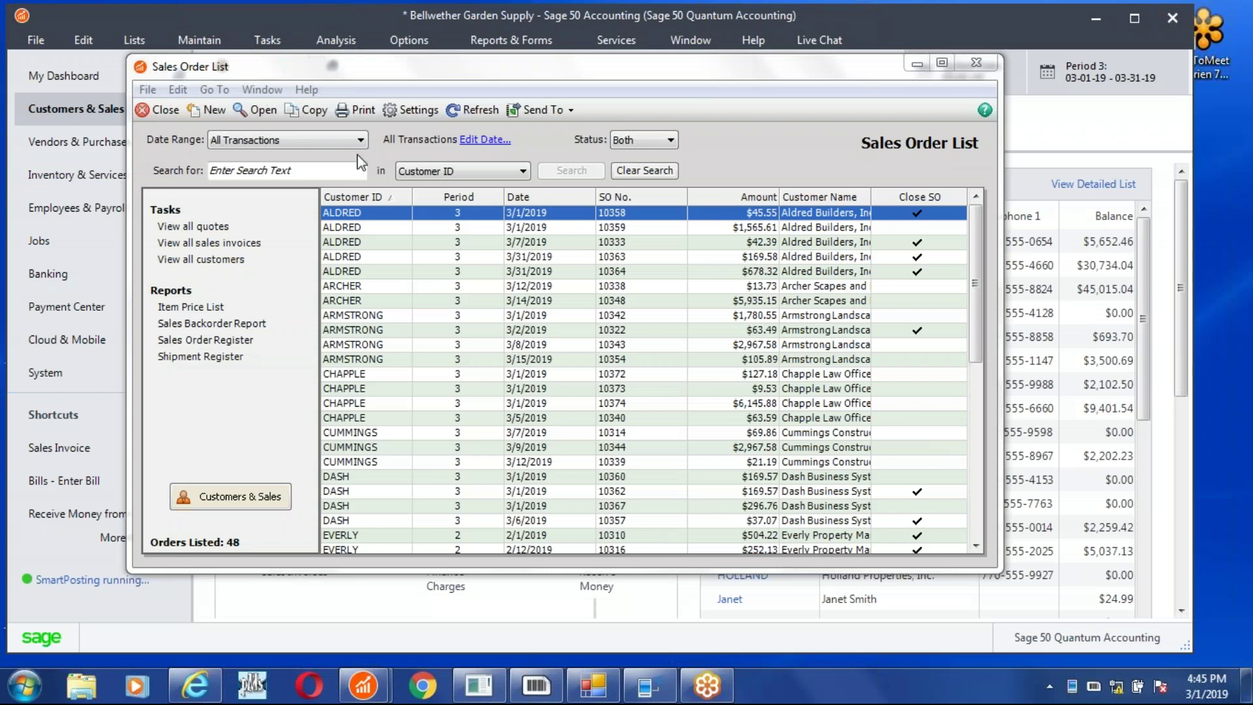
{"action": "left_click", "coordinate": [335, 167]}
{"action": "type", "text": "cha"}
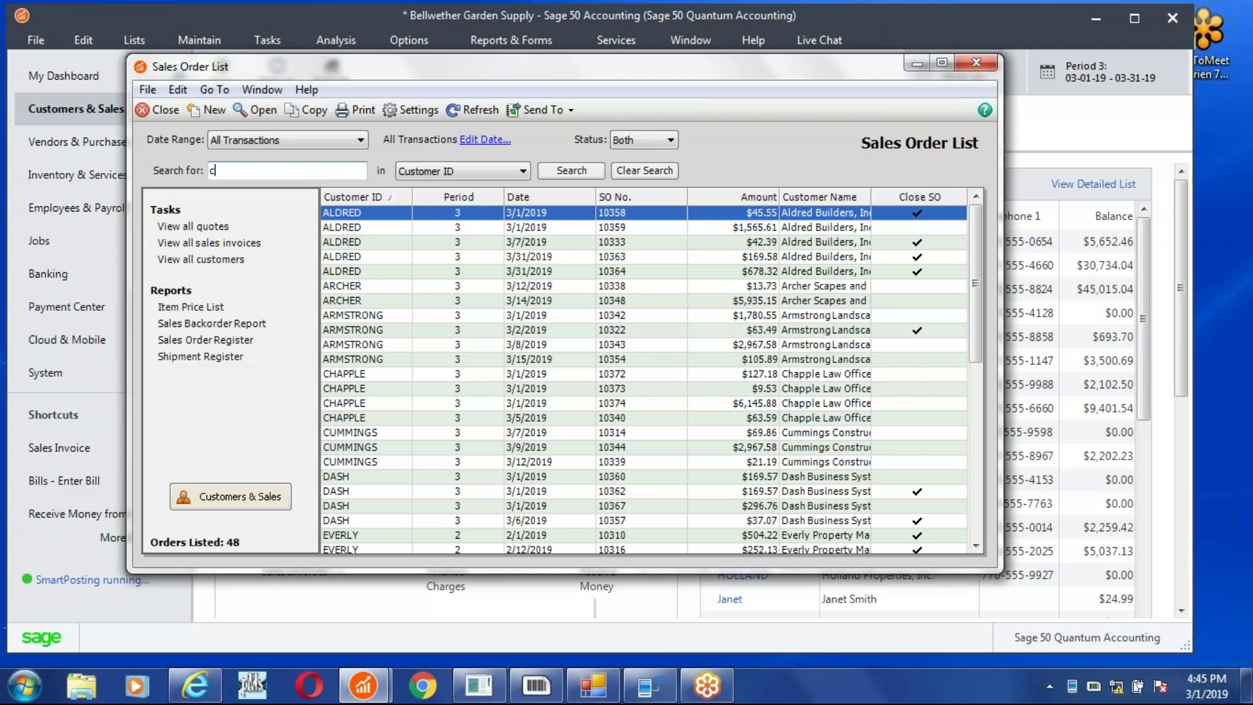
{"action": "left_click", "coordinate": [553, 172]}
{"action": "left_click", "coordinate": [590, 231]}
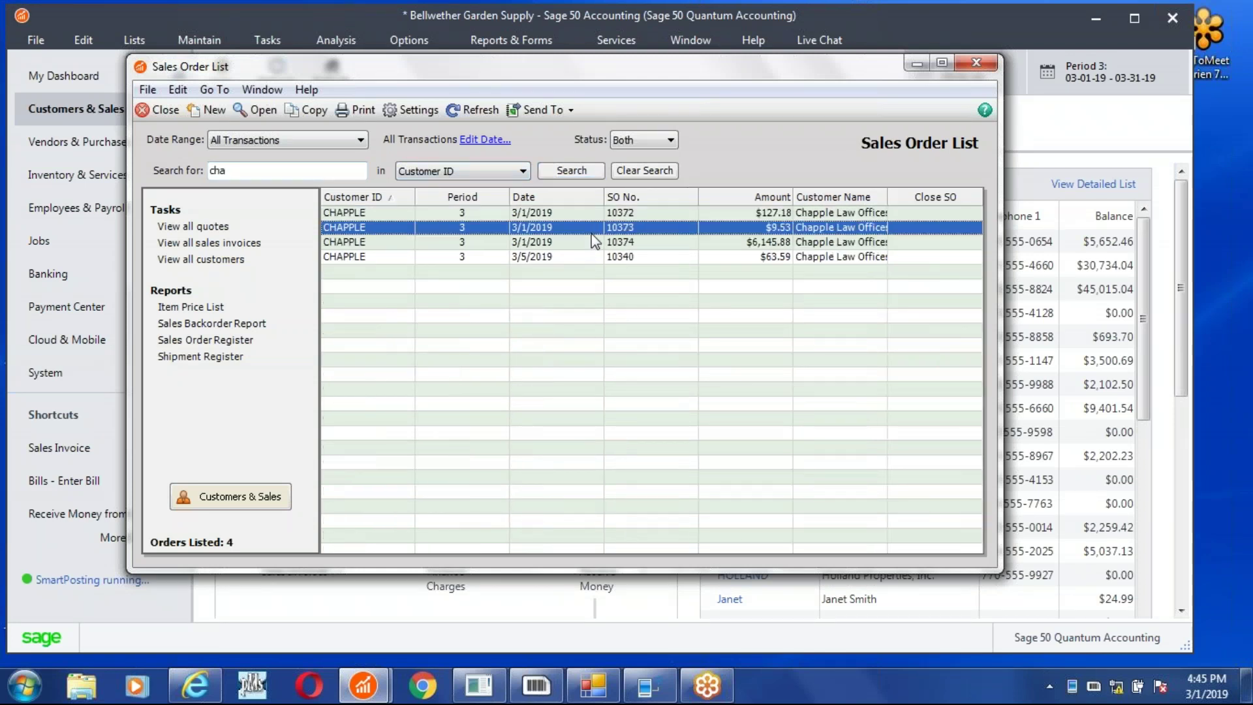
{"action": "left_click", "coordinate": [638, 688]}
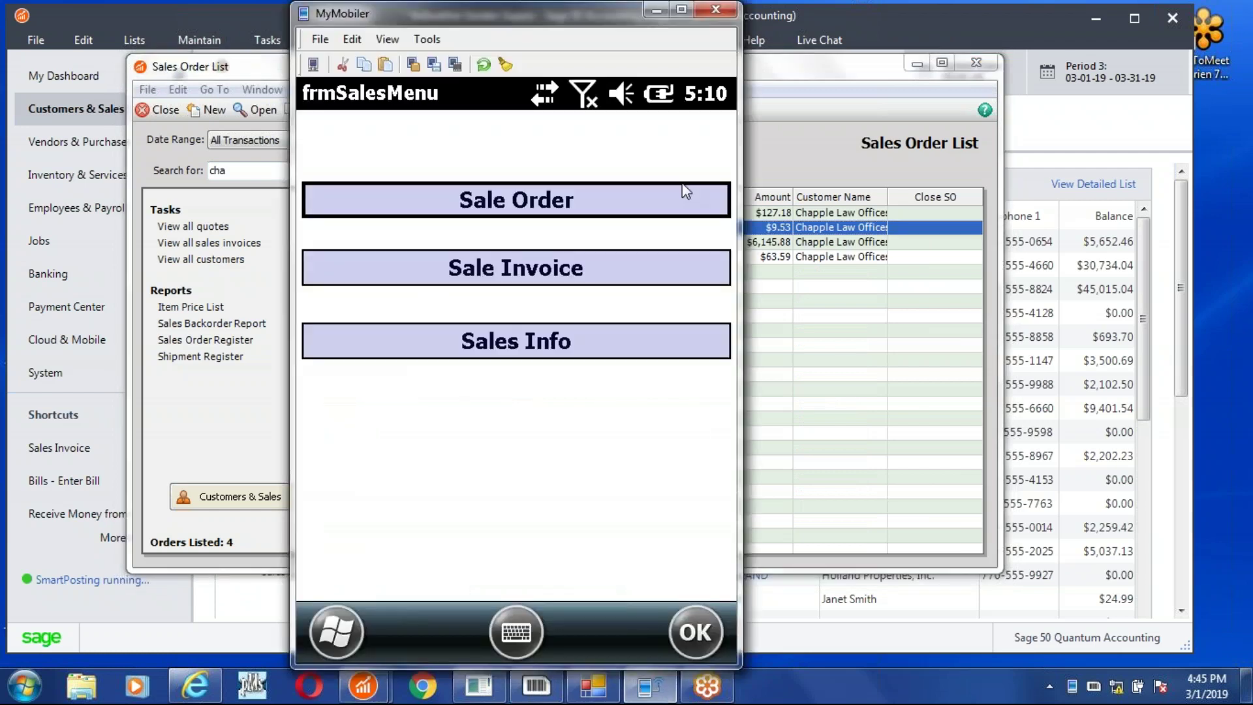
Step: Fill the Ship Order form with Chapple Law Offices, SO# 10373 and 10.50 freight
{"action": "left_click", "coordinate": [574, 198]}
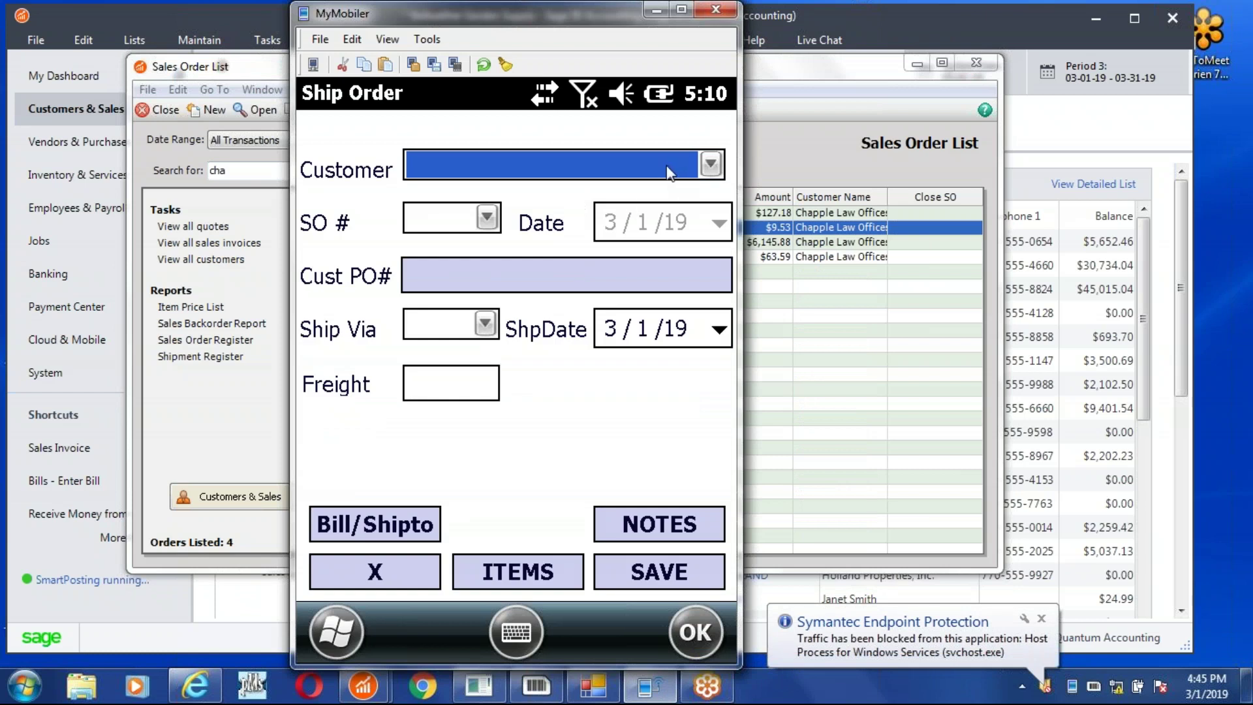
{"action": "left_click", "coordinate": [485, 219]}
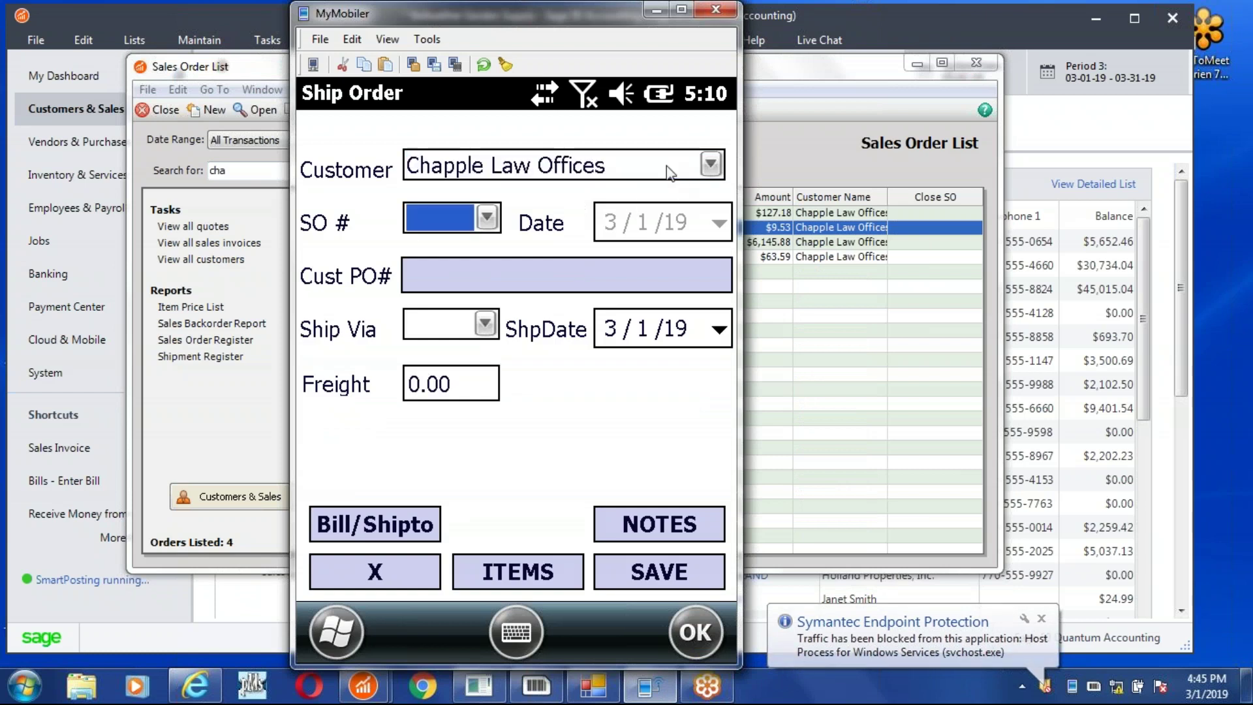
{"action": "left_click", "coordinate": [484, 221]}
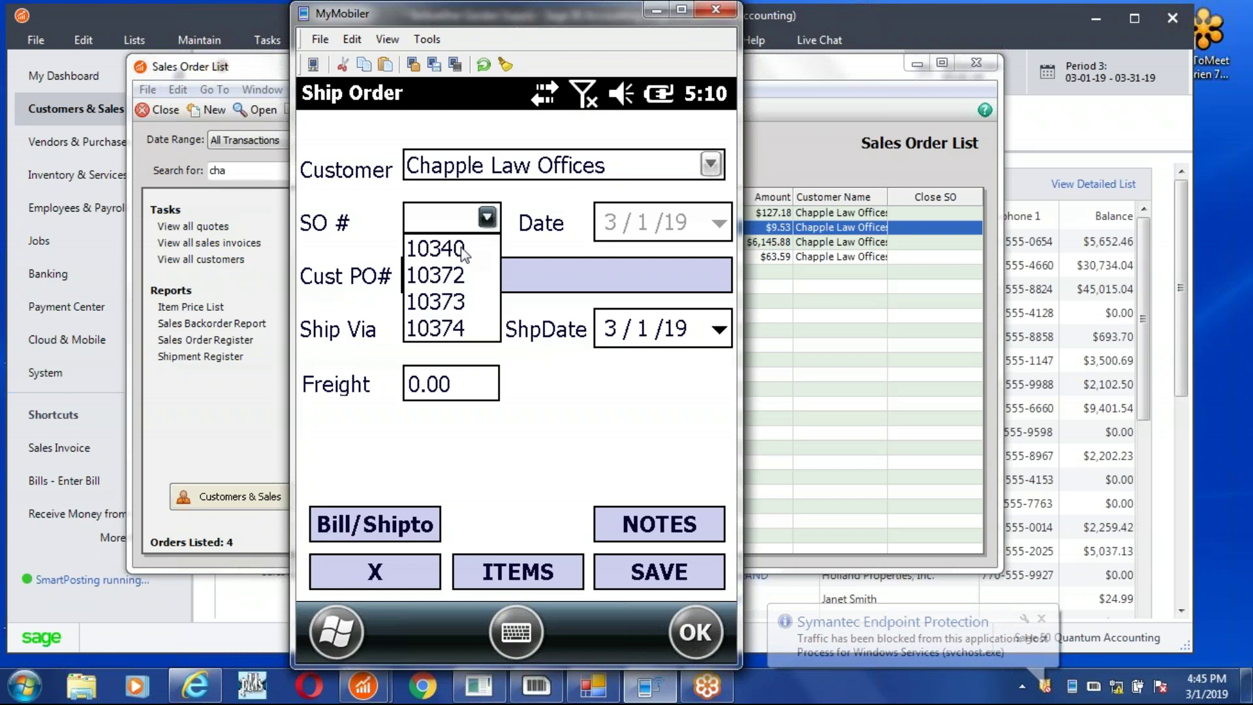
{"action": "left_click", "coordinate": [446, 301]}
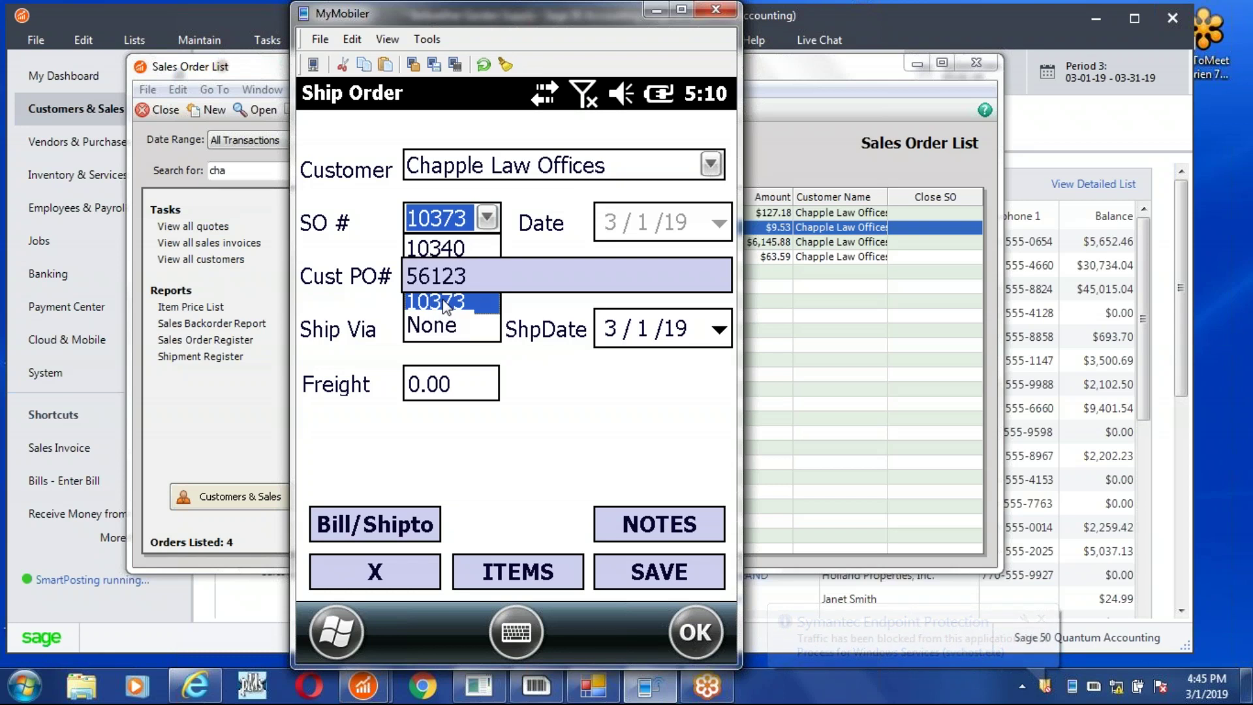
{"action": "left_click", "coordinate": [457, 385]}
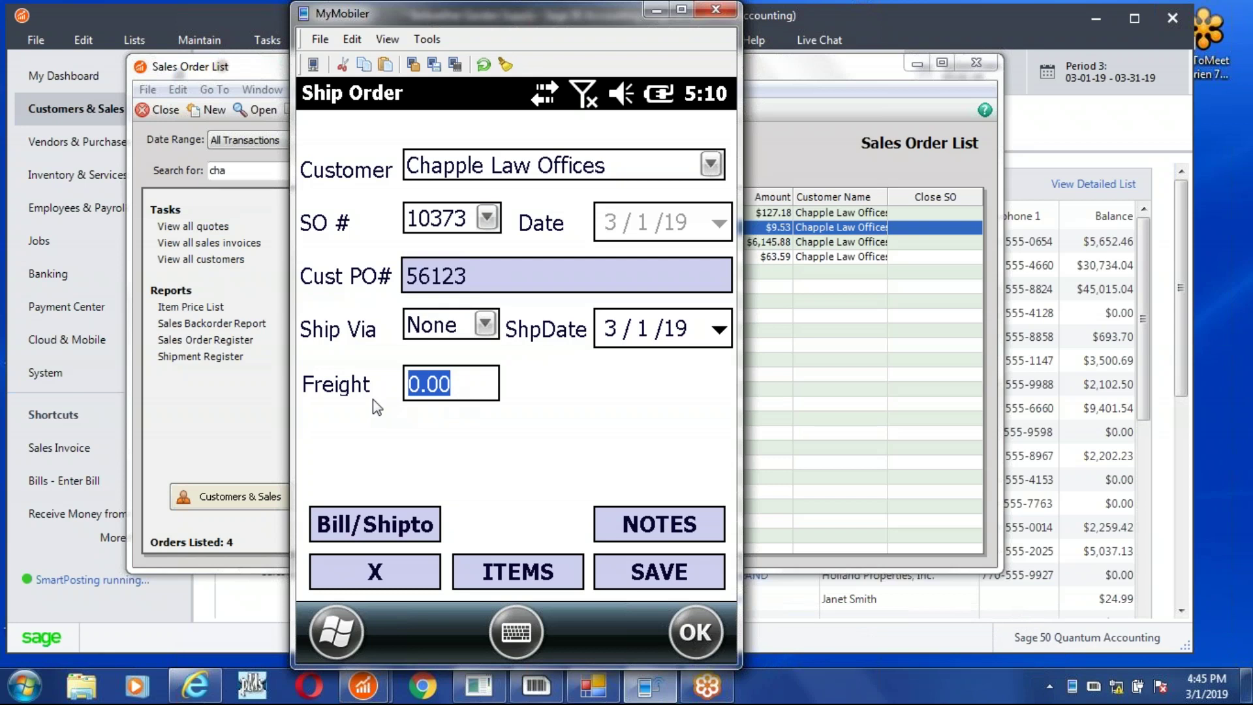
{"action": "type", "text": "10.5"}
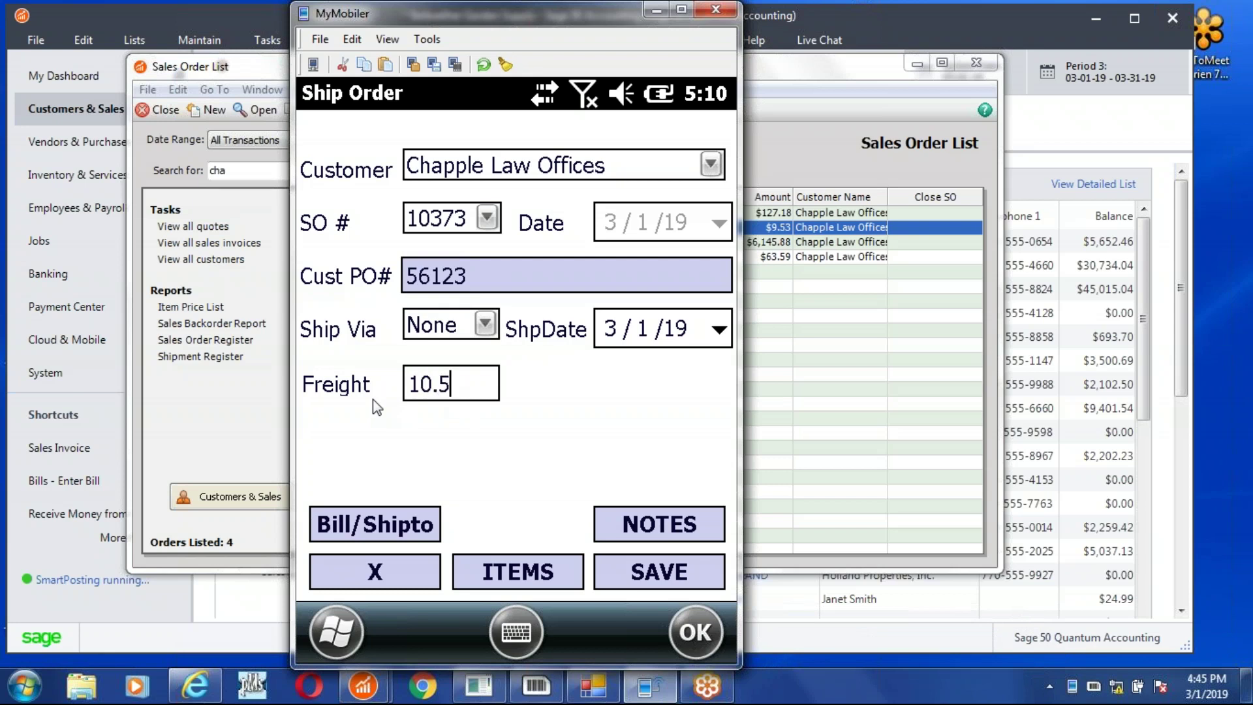
{"action": "type", "text": "0"}
Step: Enter 'Lot:' and 'S612350' on separate lines in the shipment's customer note
{"action": "left_click", "coordinate": [651, 533]}
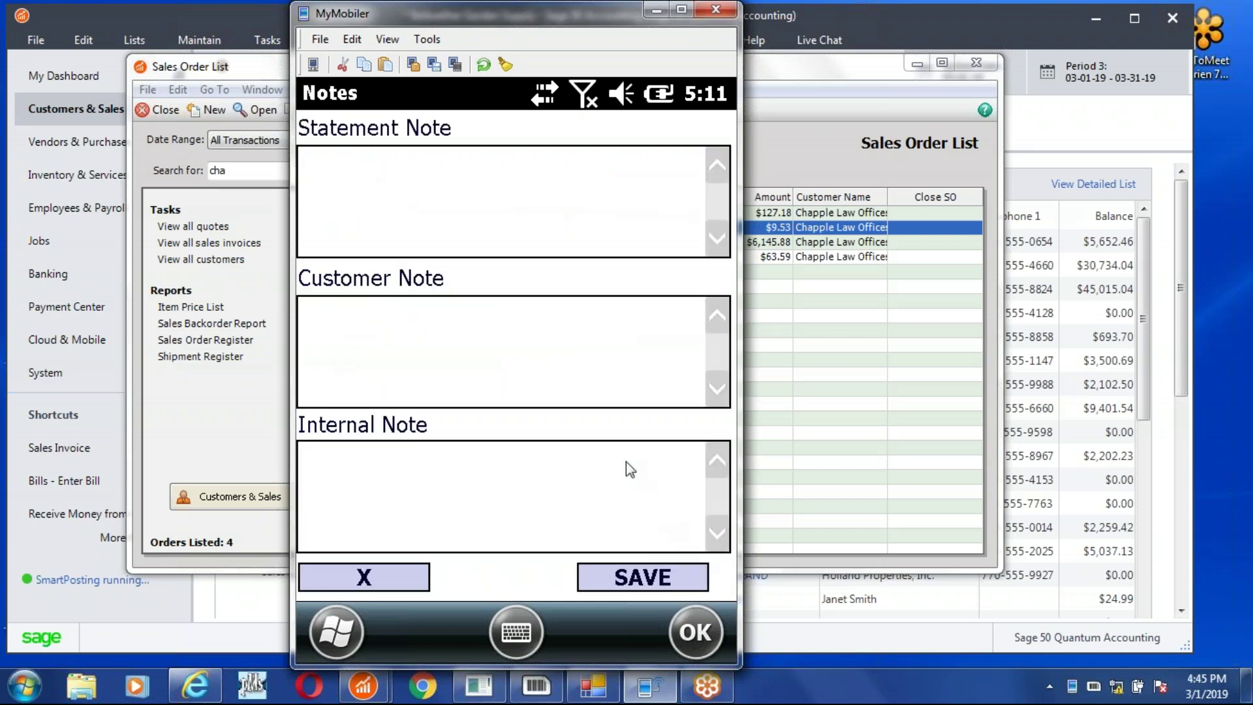
{"action": "left_click", "coordinate": [542, 349]}
{"action": "type", "text": "Lot:"}
{"action": "key", "text": "Return"}
{"action": "type", "text": "S612350"}
{"action": "key", "text": "Return"}
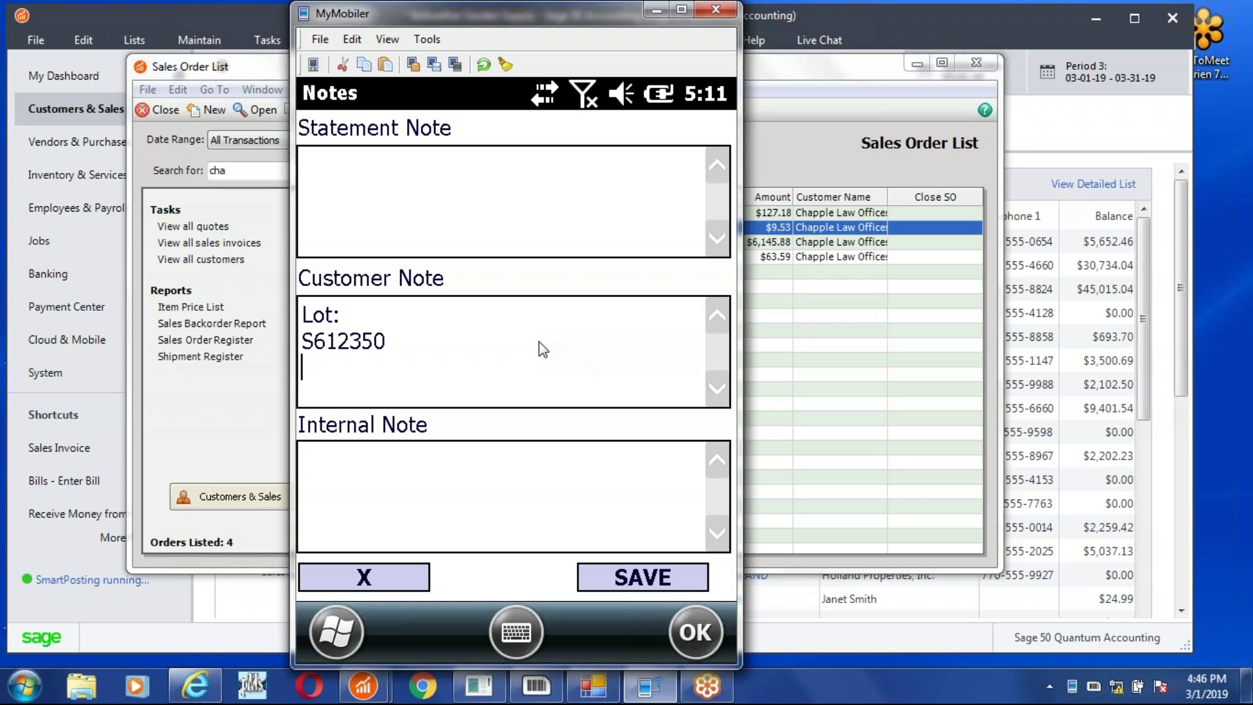
Step: Enter 'Lot: S612350' in the internal note and save both notes
{"action": "left_click", "coordinate": [492, 464]}
{"action": "type", "text": "Lot:L"}
{"action": "key", "text": "BackSpace"}
{"action": "key", "text": "BackSpace"}
{"action": "type", "text": ":"}
{"action": "key", "text": "Return"}
{"action": "type", "text": "S612350"}
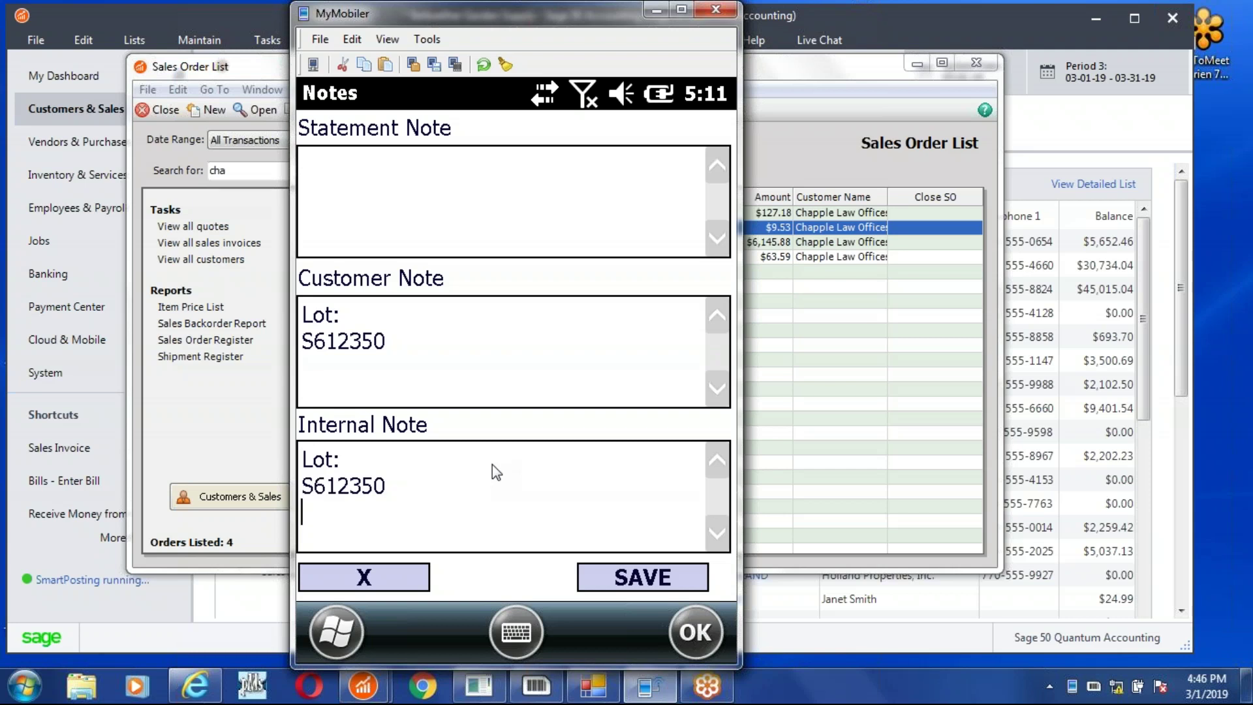
{"action": "left_click", "coordinate": [590, 572]}
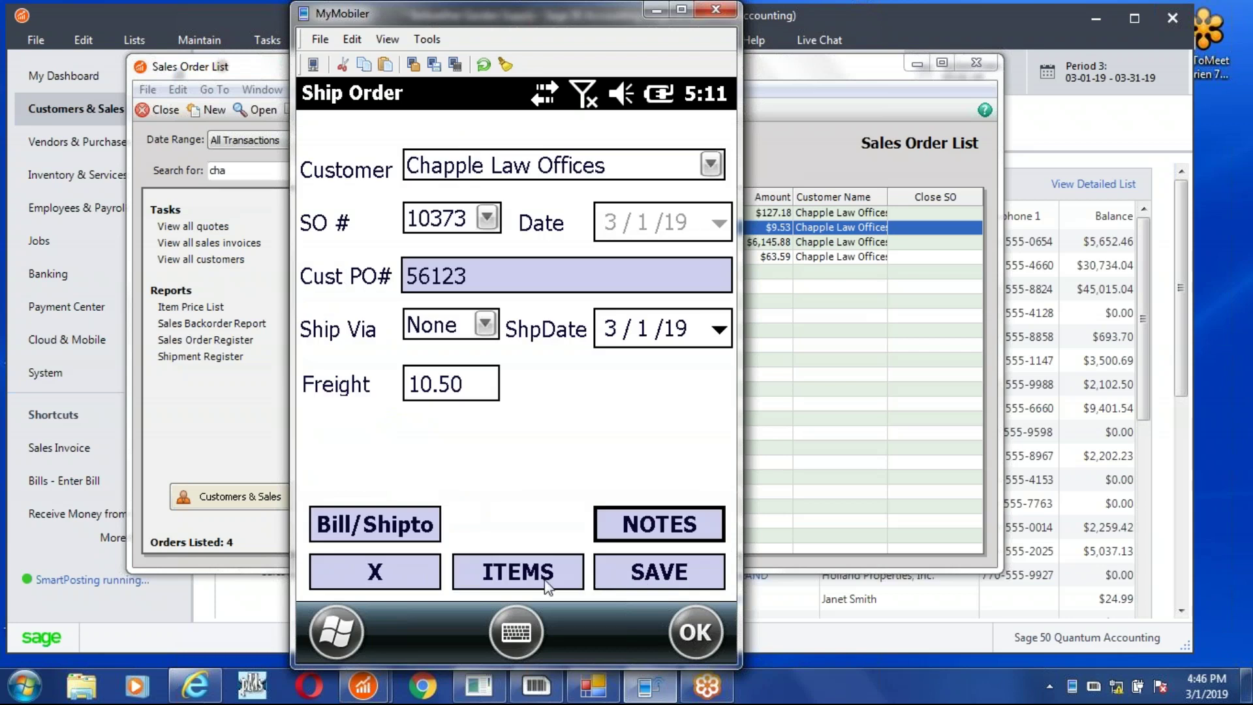
Step: Confirm 1.00 shipped for FERT-16100 and save the shipment for order 10373
{"action": "left_click", "coordinate": [548, 583]}
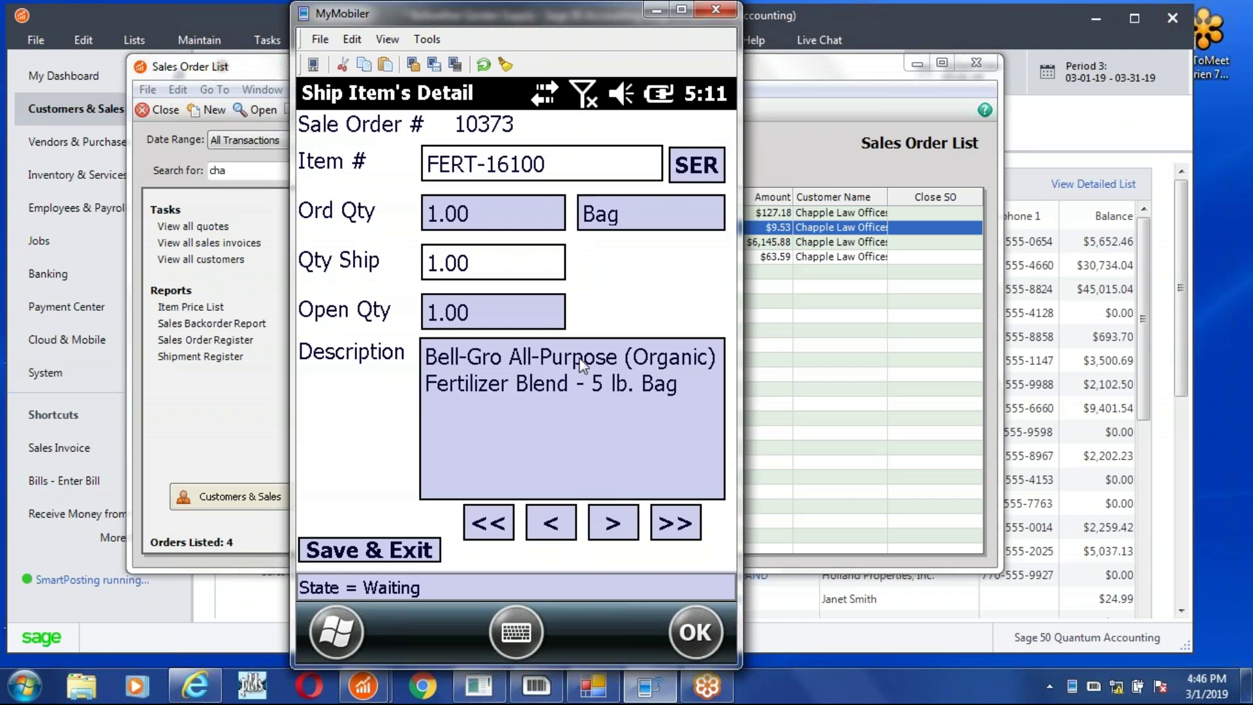
{"action": "left_click", "coordinate": [411, 550]}
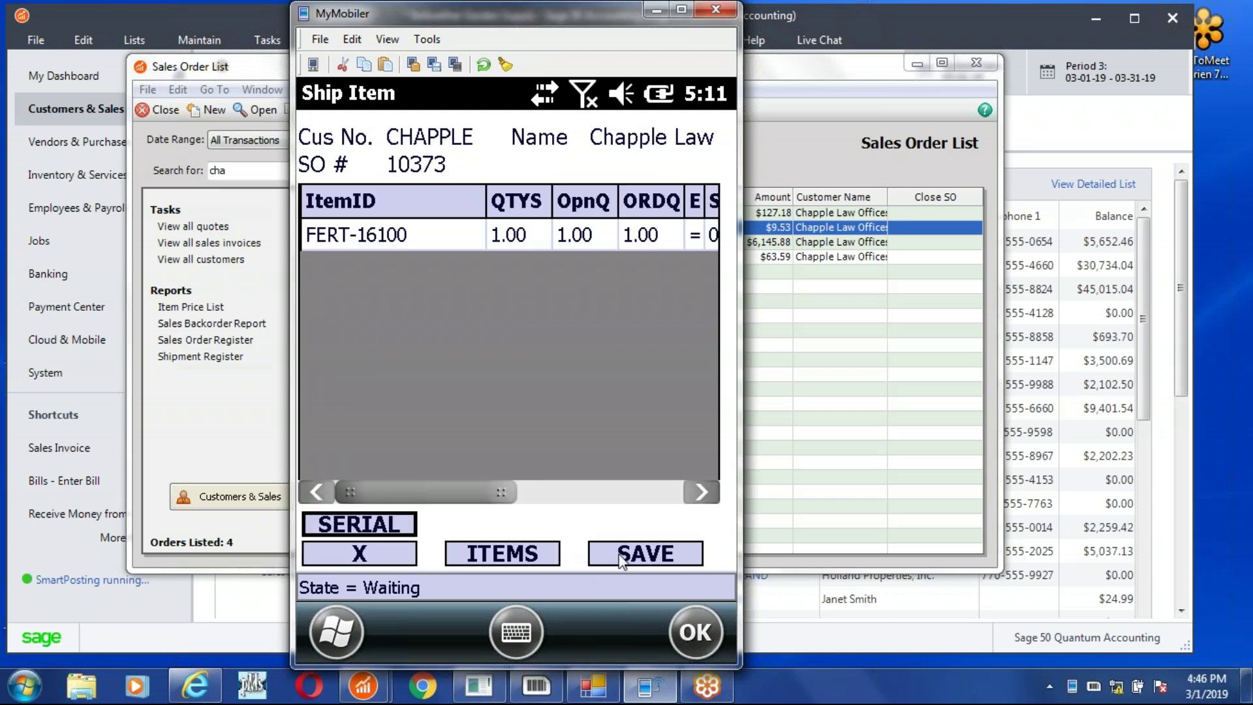
{"action": "left_click", "coordinate": [620, 558]}
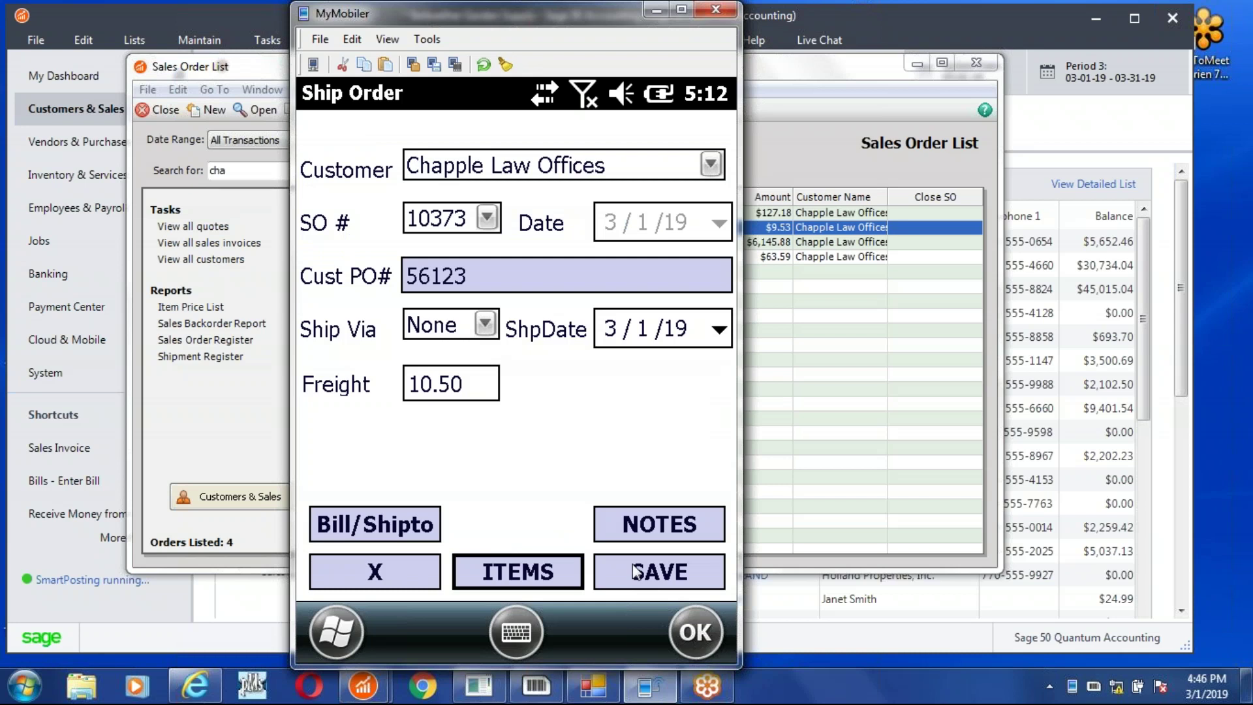
{"action": "left_click", "coordinate": [636, 572]}
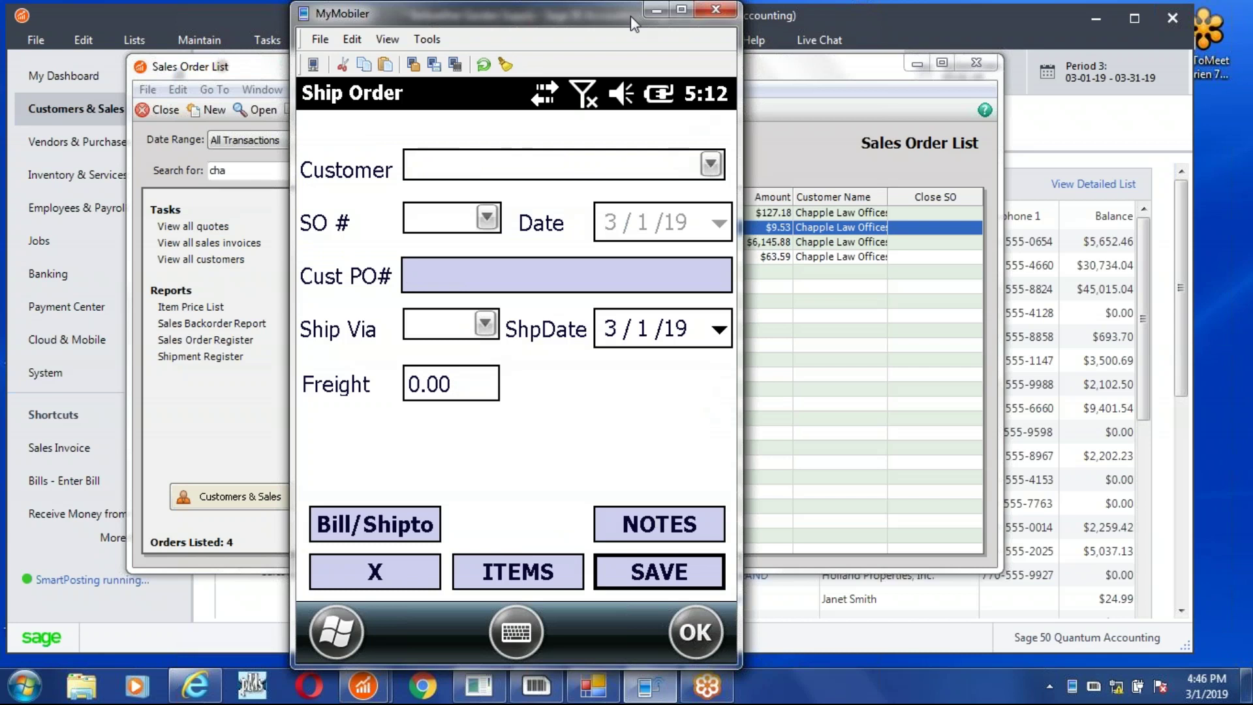
Step: Minimize MyMobiler and import the scanned shipment through the EZScanIT tray utility
{"action": "left_click", "coordinate": [649, 13]}
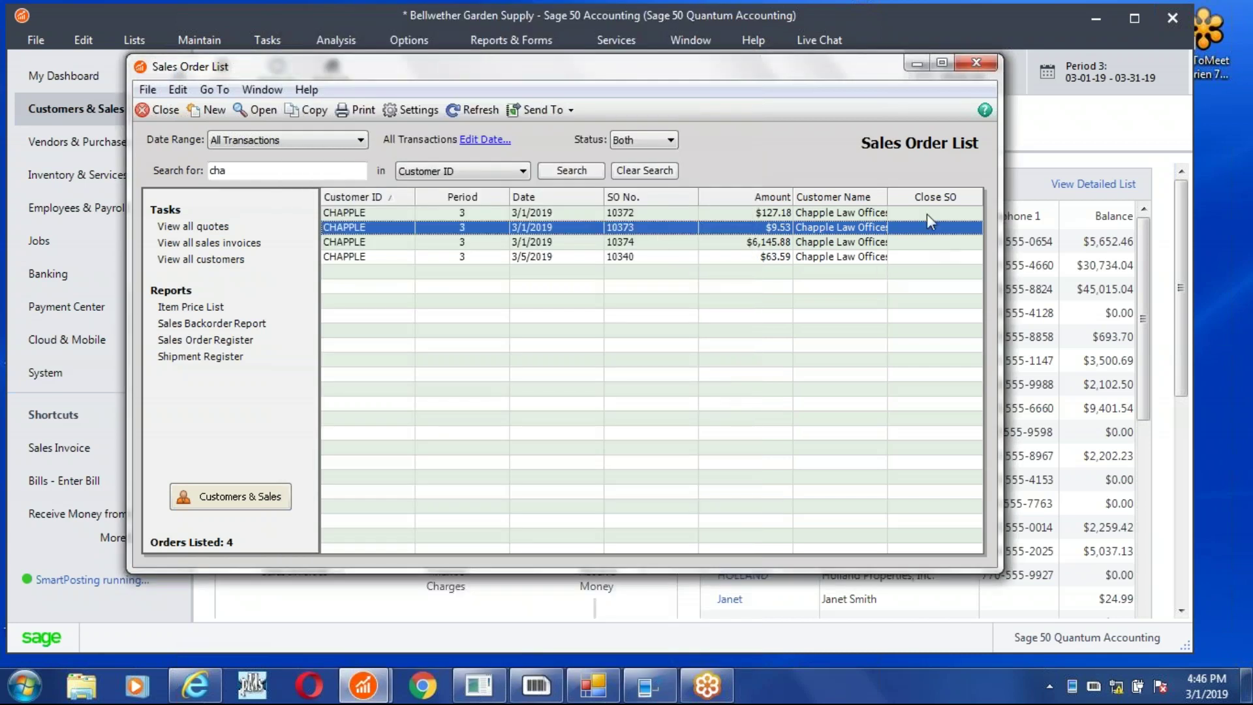
{"action": "right_click", "coordinate": [1095, 689]}
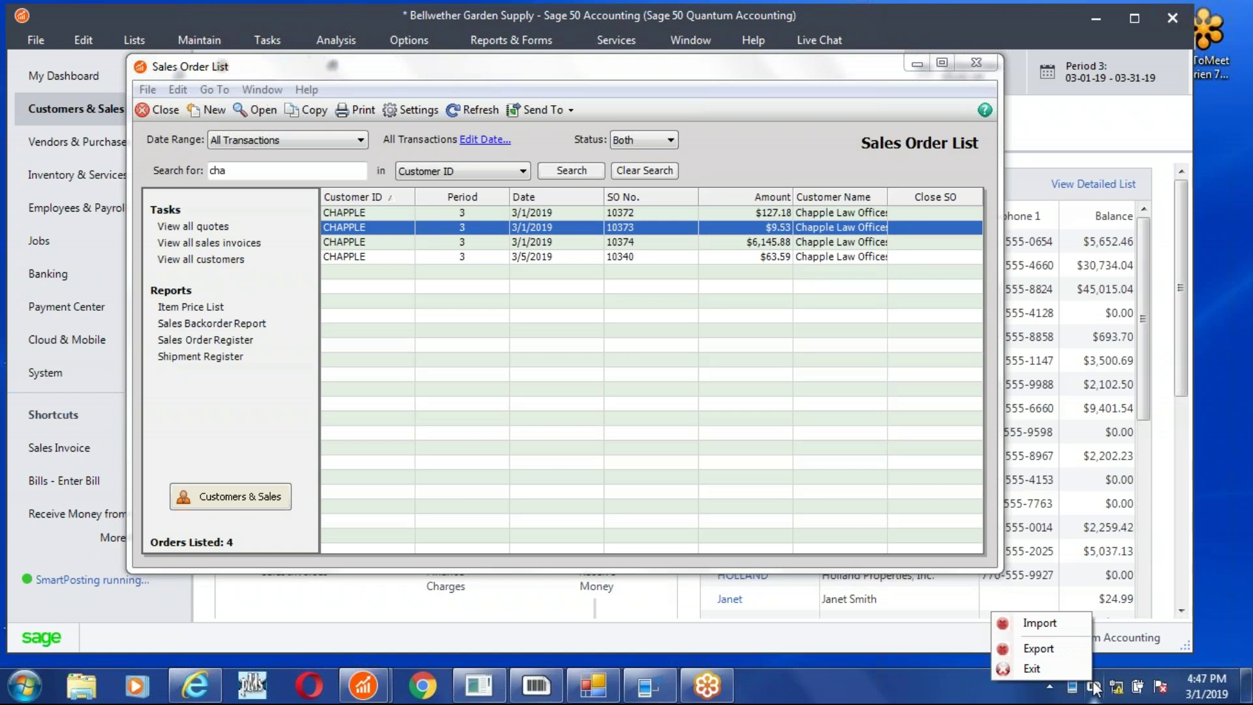
{"action": "left_click", "coordinate": [1047, 628]}
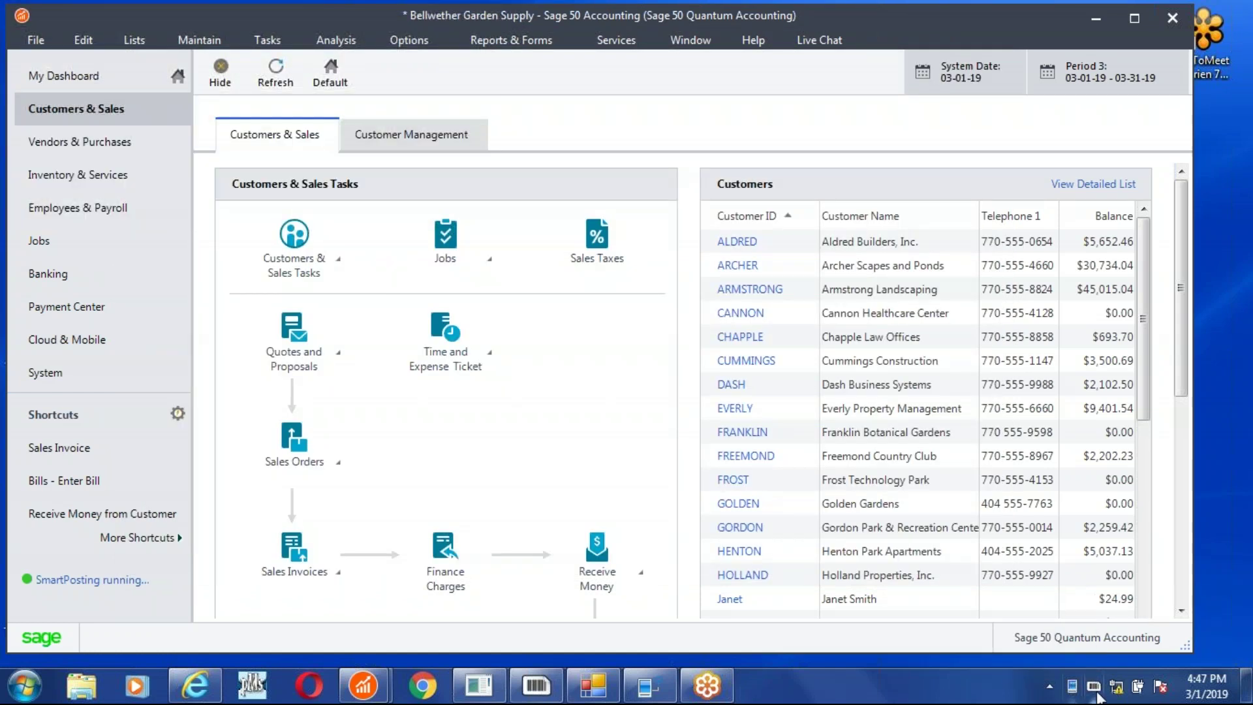
Step: Return to the Chapple sales order list and select the now-closed order 10373
{"action": "right_click", "coordinate": [1097, 691]}
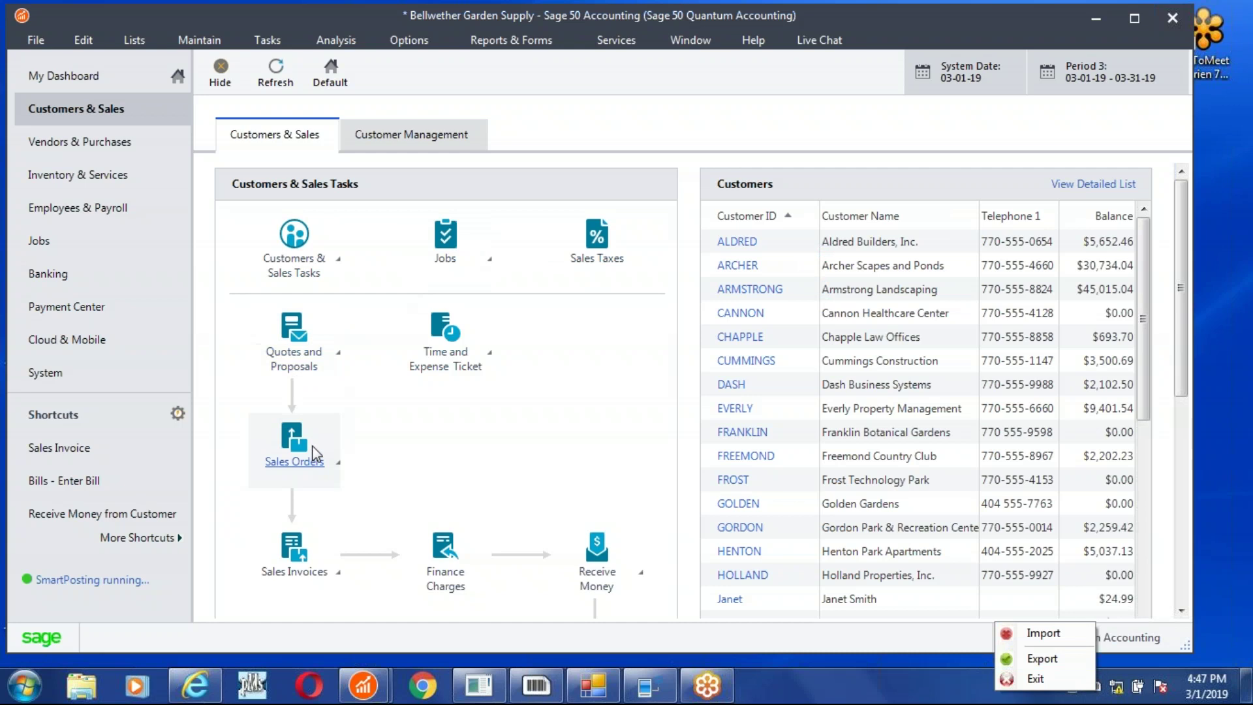
{"action": "mouse_move", "coordinate": [385, 693]}
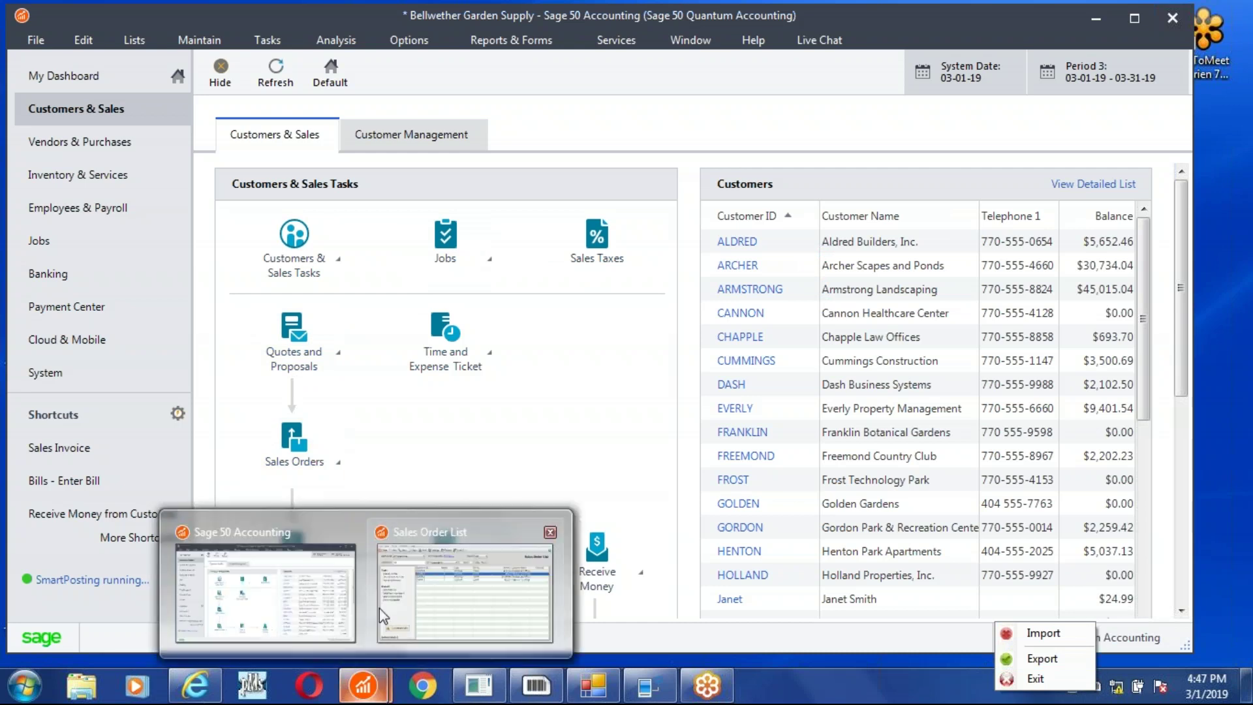
{"action": "left_click", "coordinate": [378, 608]}
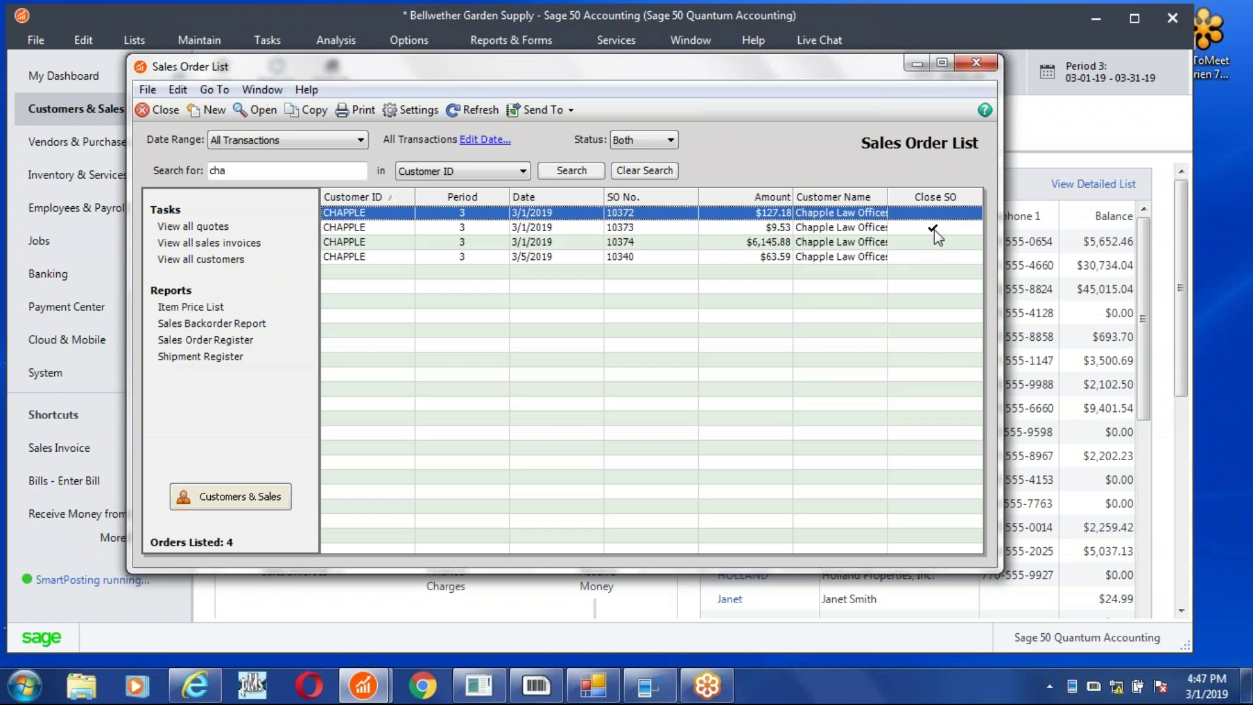
{"action": "left_click", "coordinate": [561, 230]}
Step: Open order 10373's linked invoice: 1.00 FERT-16100, 10.50 freight, total 20.03
{"action": "double_click", "coordinate": [561, 230]}
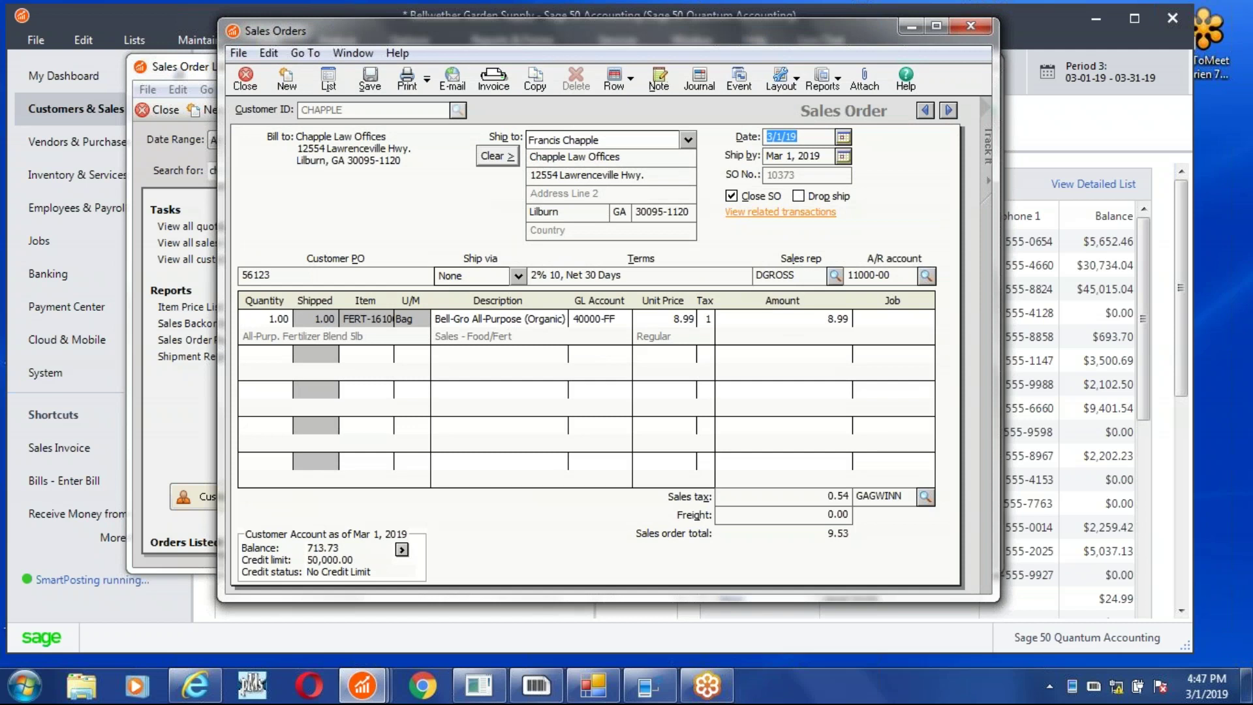
{"action": "left_click", "coordinate": [779, 211]}
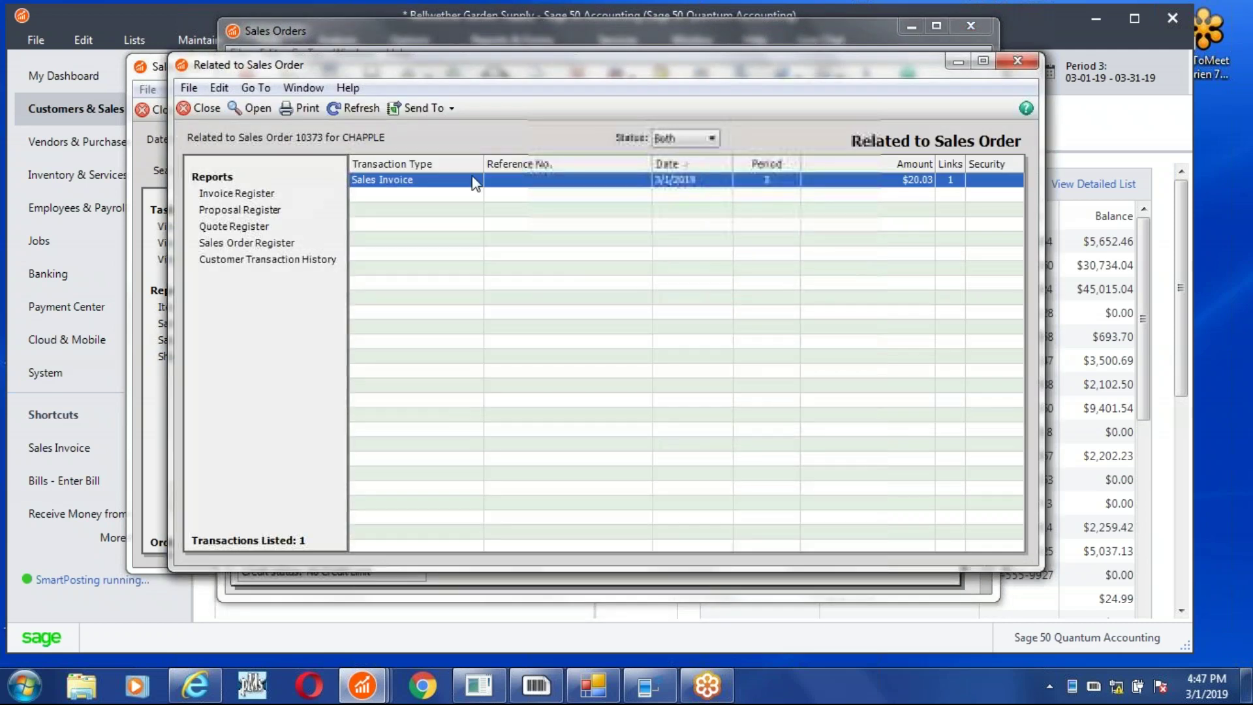
{"action": "double_click", "coordinate": [534, 185]}
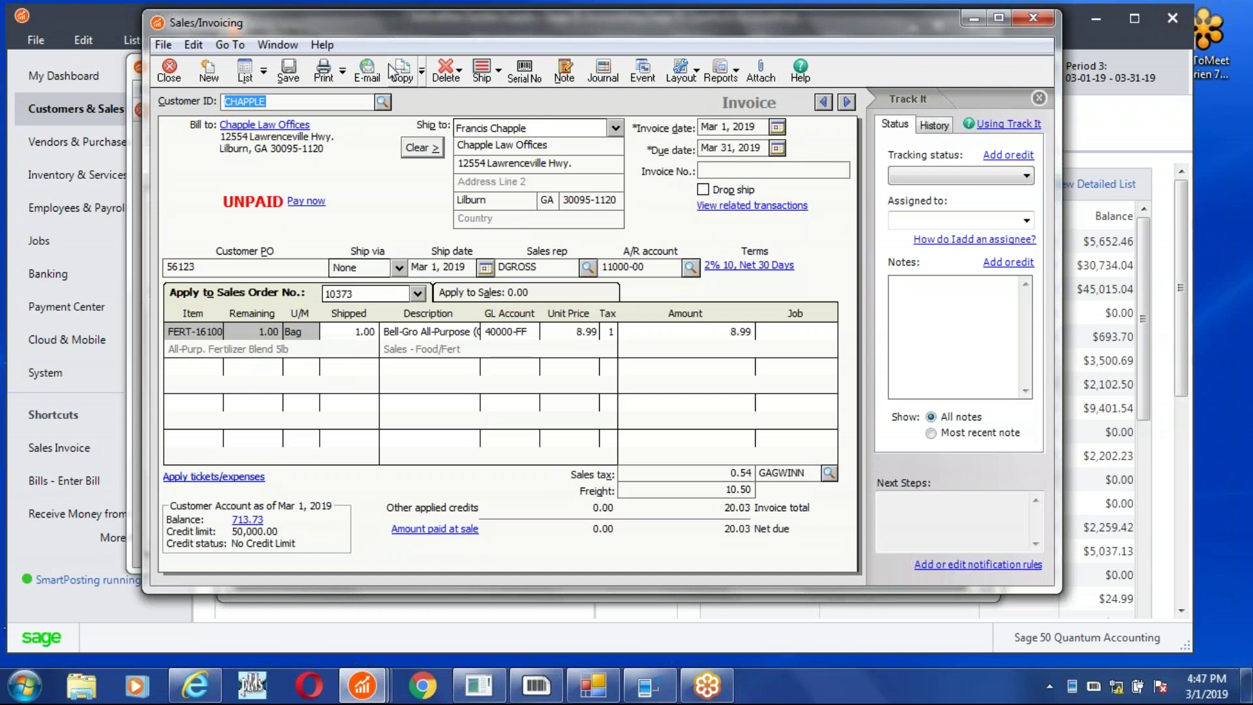
Step: Print-preview the invoice with first invoice number 106
{"action": "left_click", "coordinate": [344, 75]}
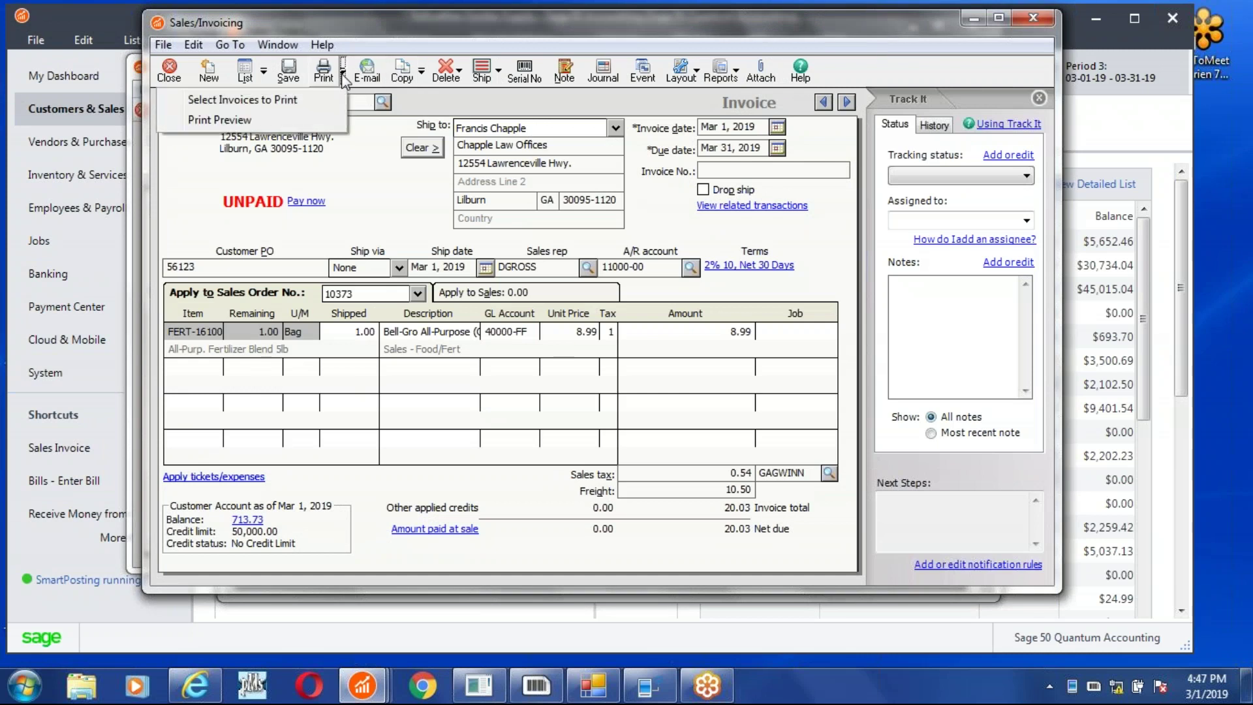
{"action": "left_click", "coordinate": [245, 122]}
{"action": "type", "text": "10"}
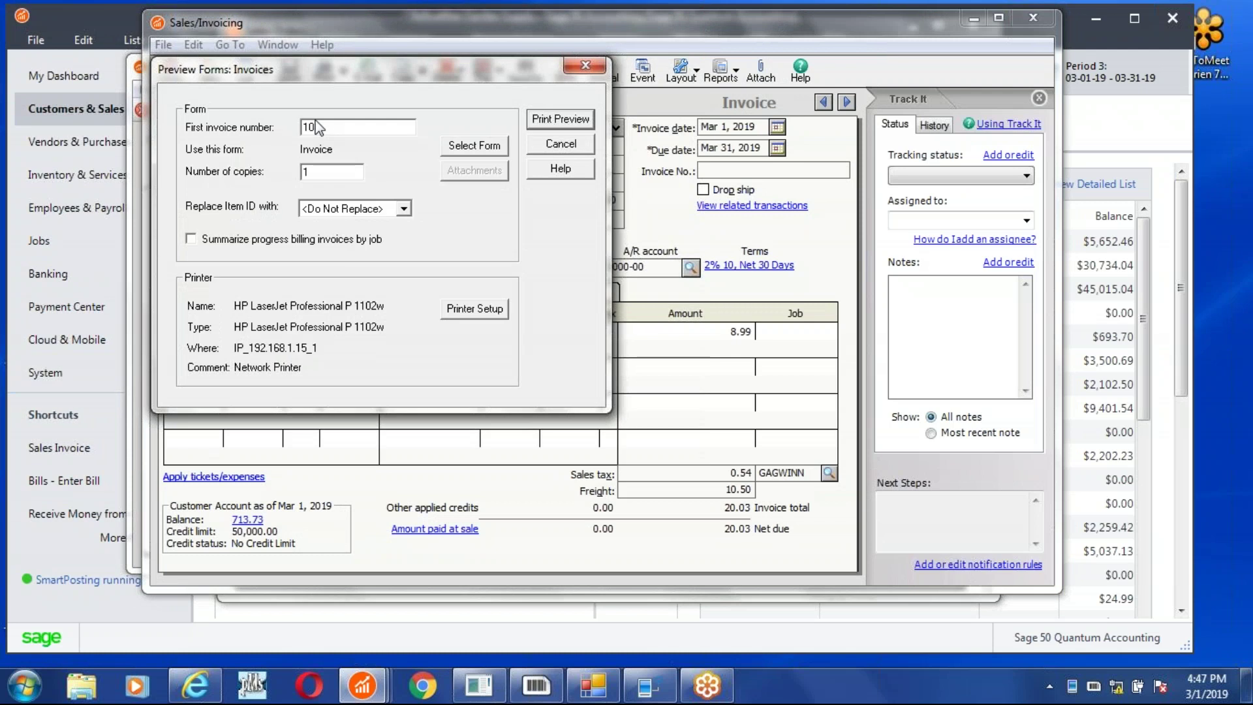
{"action": "type", "text": "6"}
{"action": "left_click", "coordinate": [562, 119]}
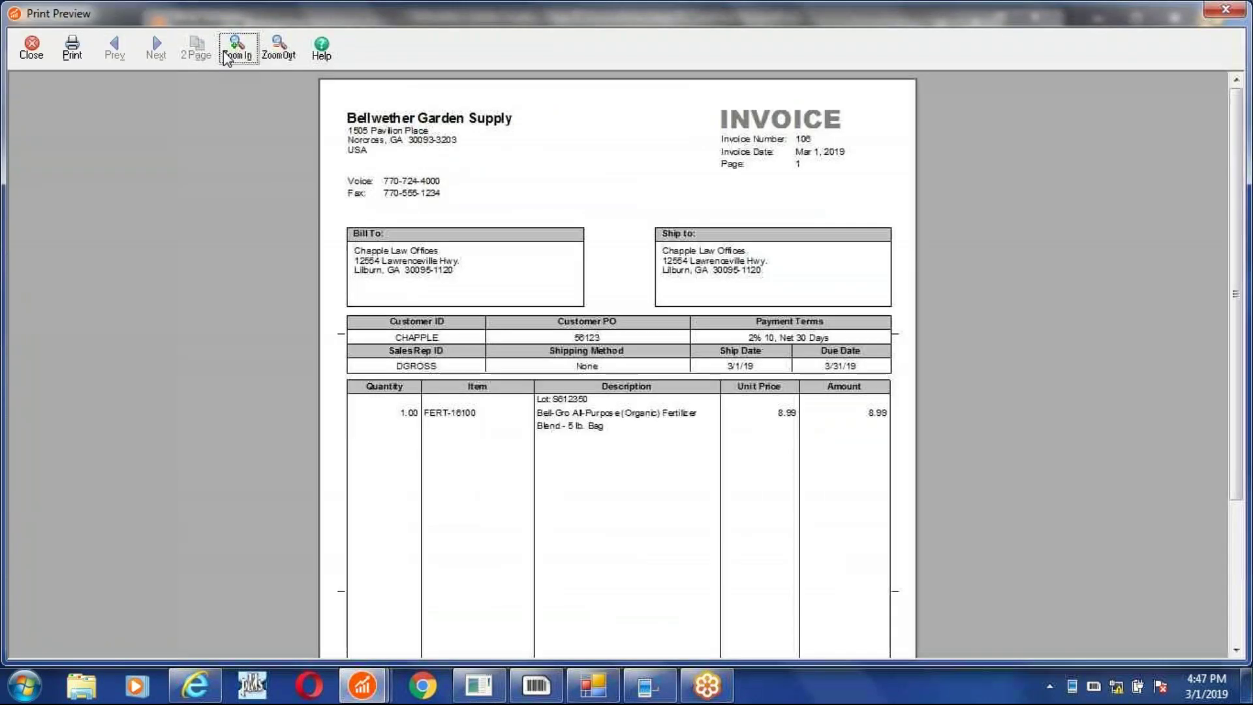
Step: Zoom in on invoice 106's preview to read the Lot:S612350 line
{"action": "left_click", "coordinate": [236, 49]}
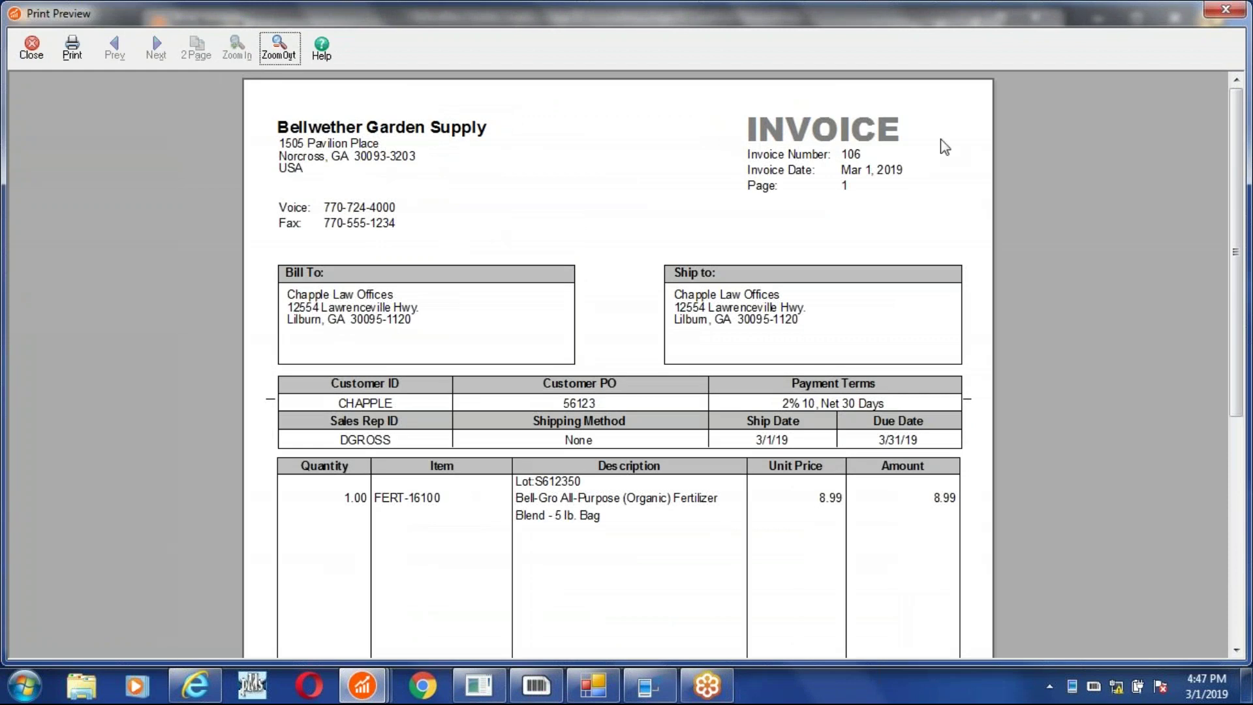